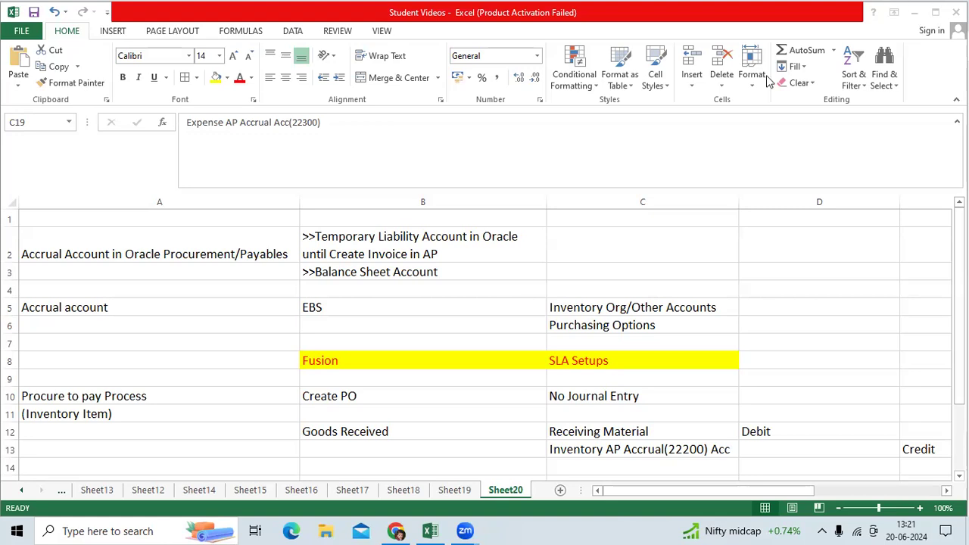
# Review the accrual account heading, the temporary liability and Balance Sheet Account notes, and the EBS setup entries
pyautogui.click(220, 253)
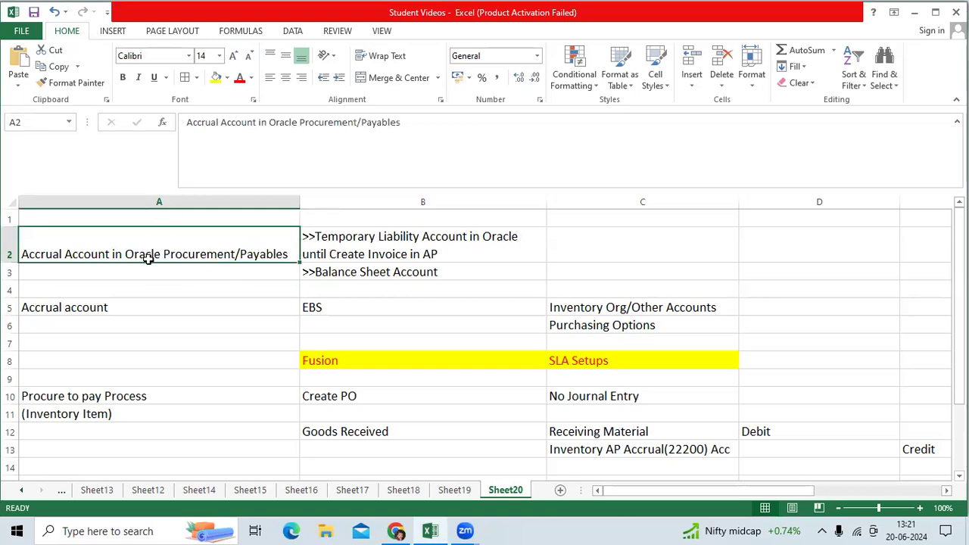
pyautogui.click(361, 252)
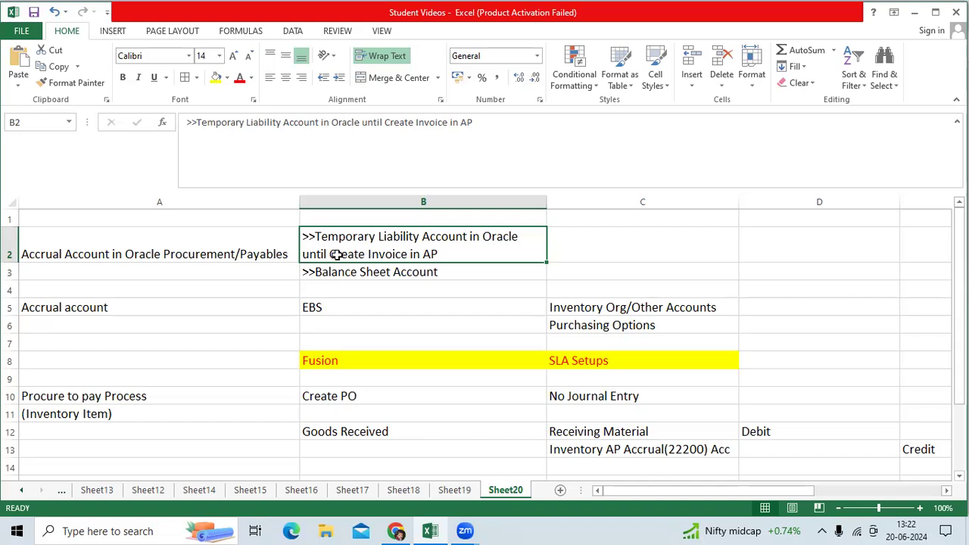
pyautogui.click(358, 273)
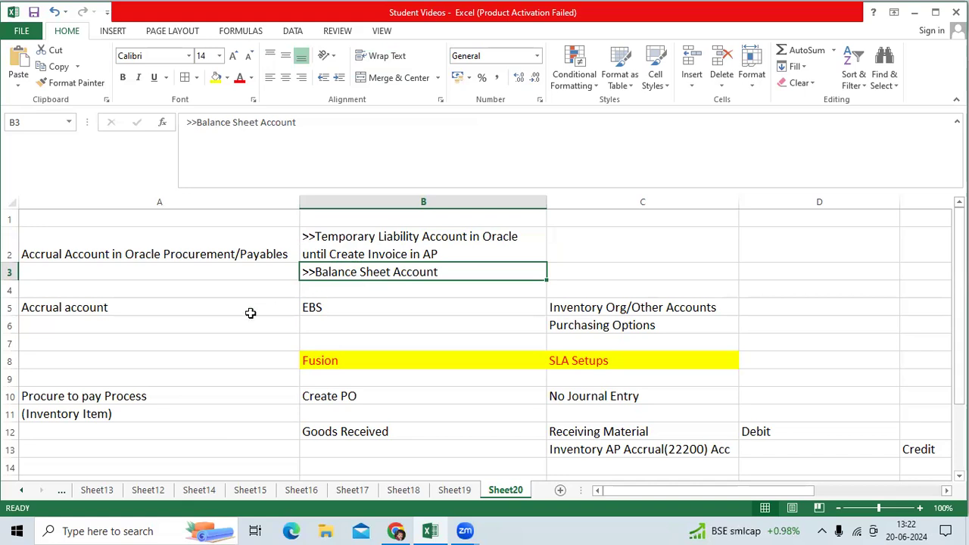
pyautogui.click(140, 309)
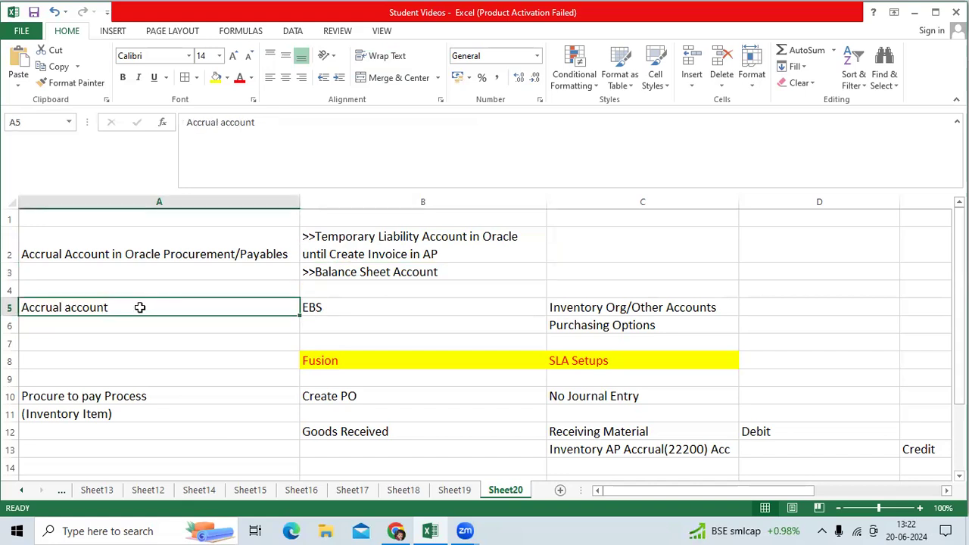
pyautogui.click(311, 309)
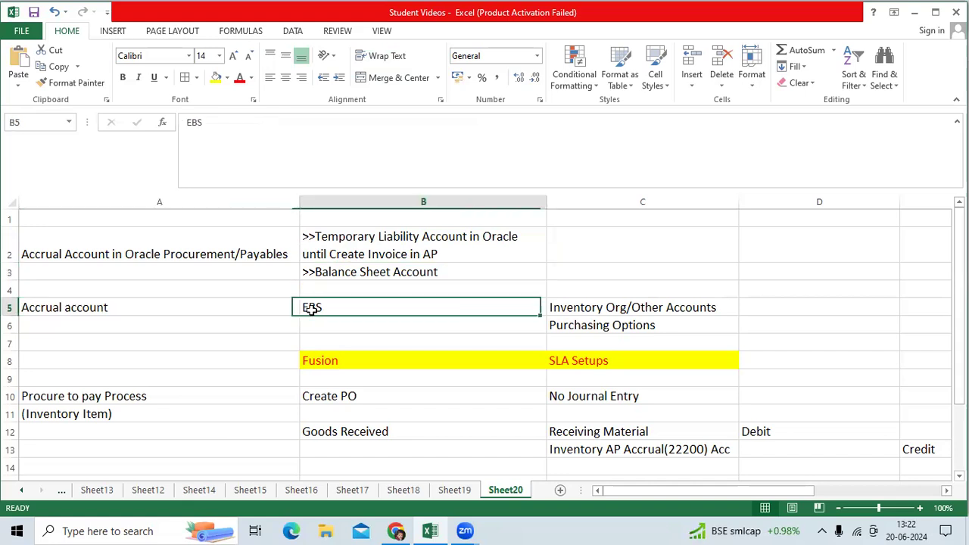
pyautogui.click(560, 309)
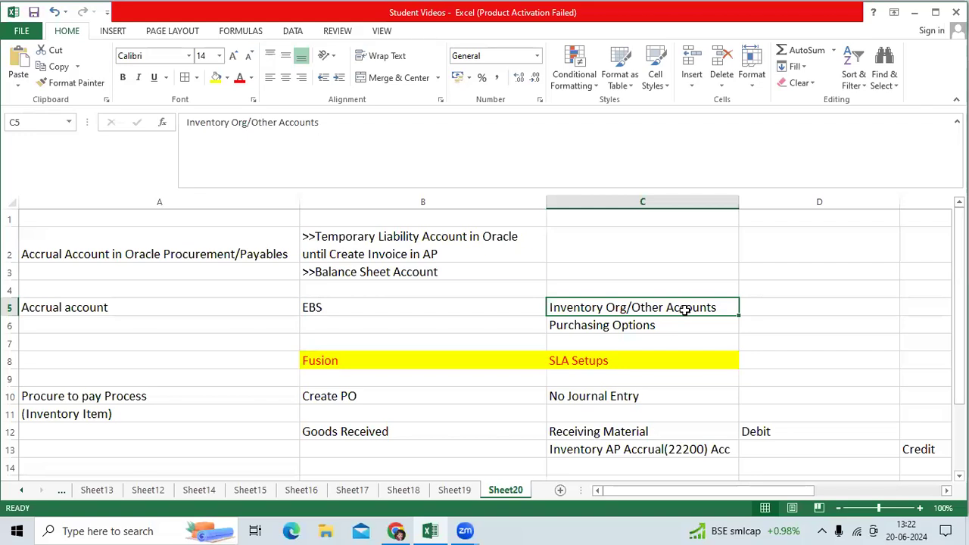
pyautogui.click(668, 326)
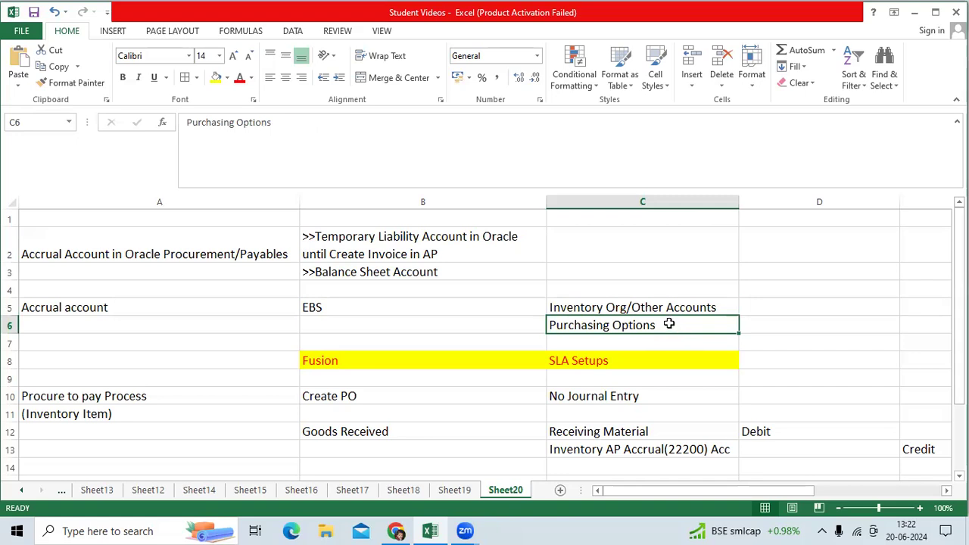
# Review the Fusion SLA Setups heading and the Procure to pay Create PO step marked No Journal Entry
pyautogui.scroll(-1, 670, 324)
pyautogui.click(332, 288)
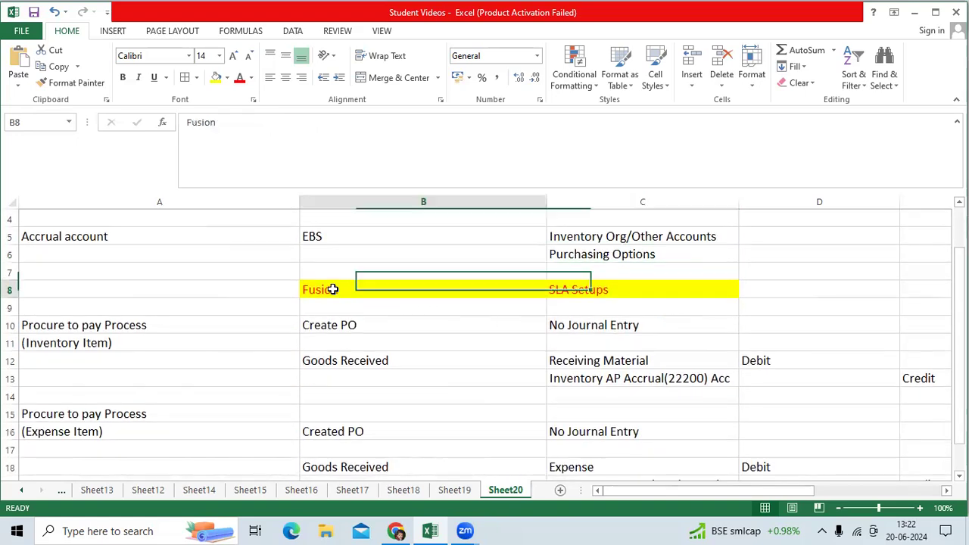
pyautogui.click(587, 296)
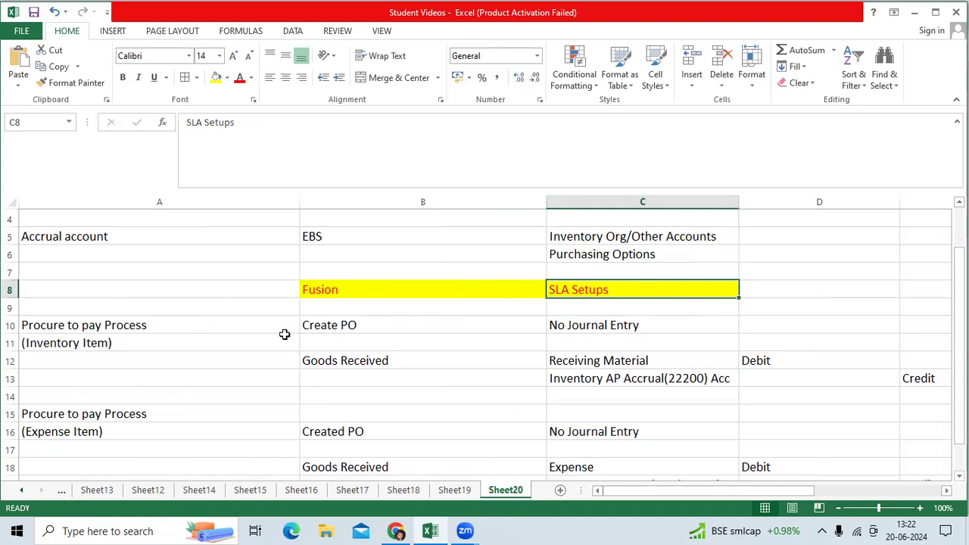
pyautogui.click(146, 312)
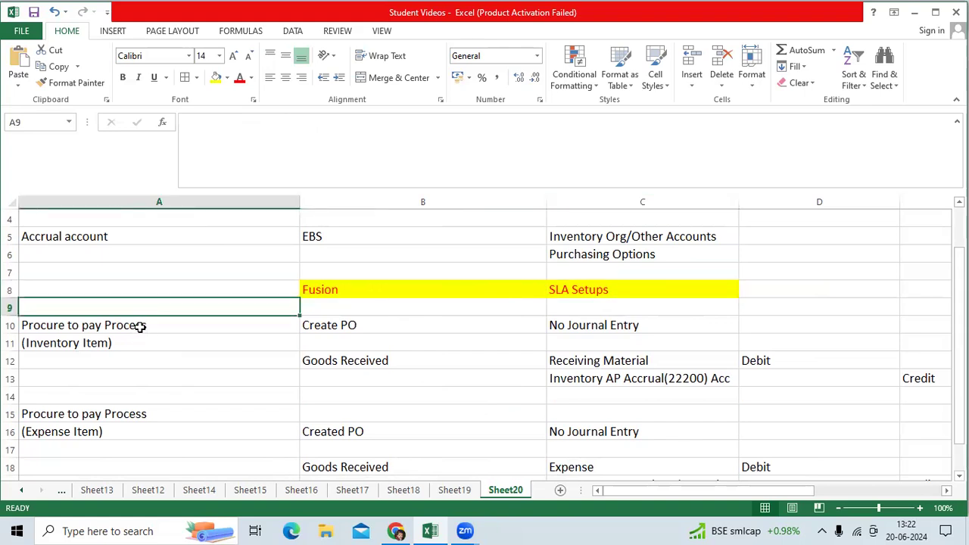
pyautogui.click(140, 325)
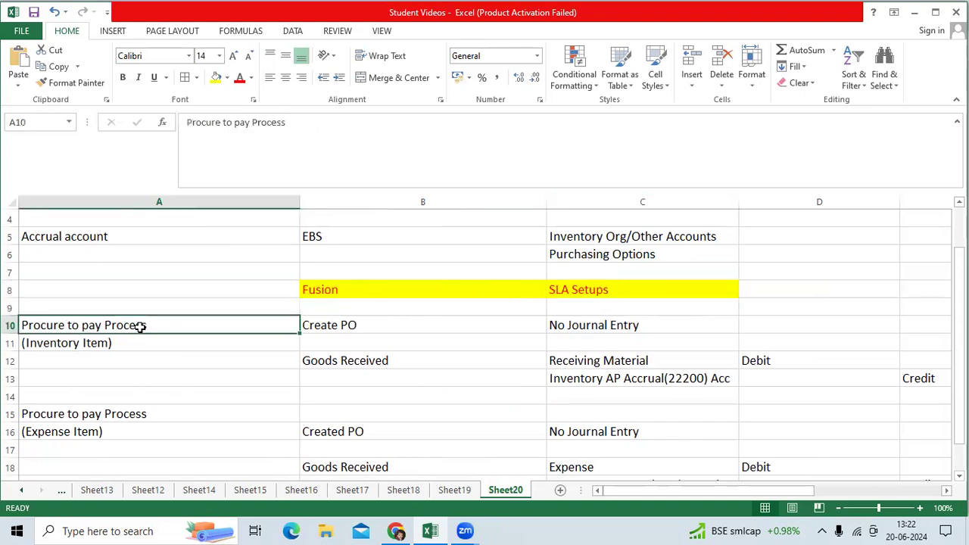
pyautogui.click(338, 323)
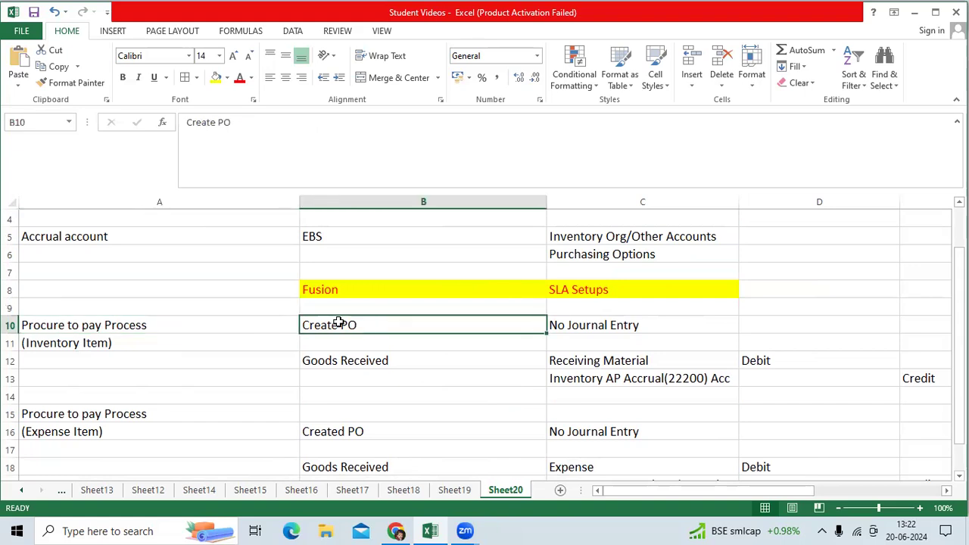
pyautogui.click(588, 324)
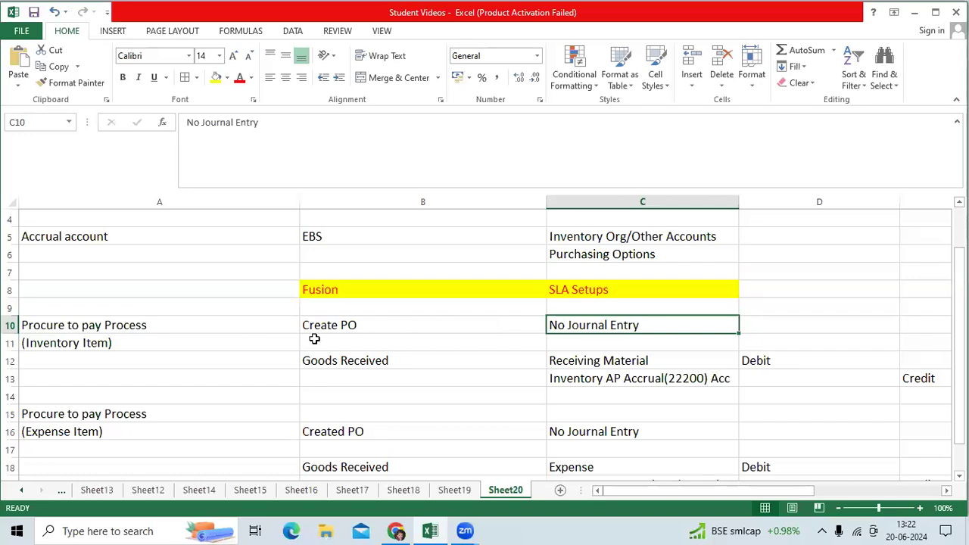
# Review the inventory item's Goods Received step, its Receiving Material entry and the row 12 Debit
pyautogui.click(382, 361)
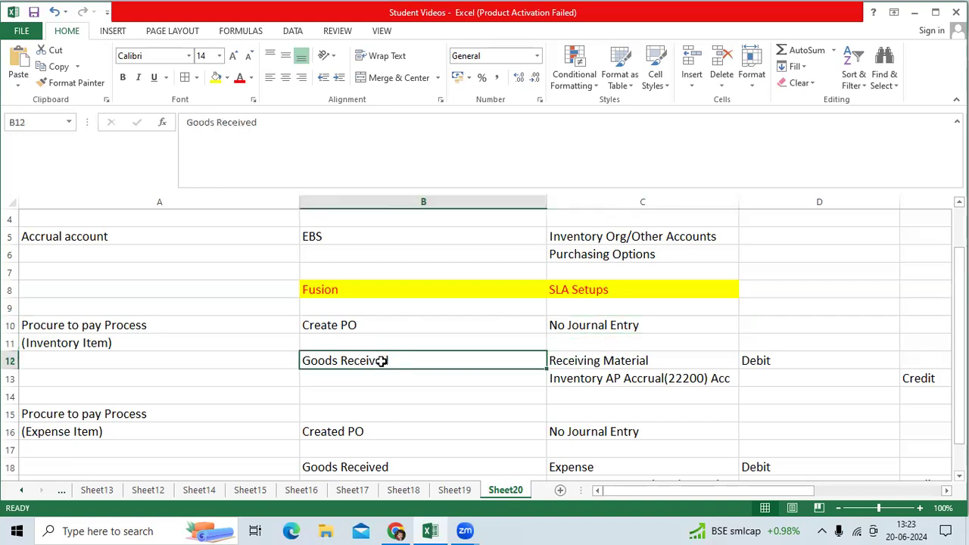
pyautogui.click(80, 342)
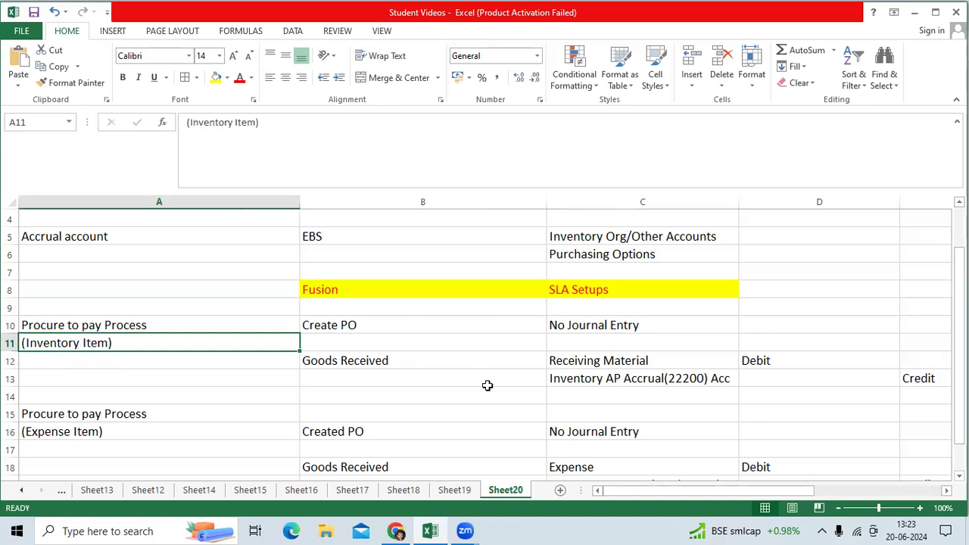
pyautogui.click(578, 362)
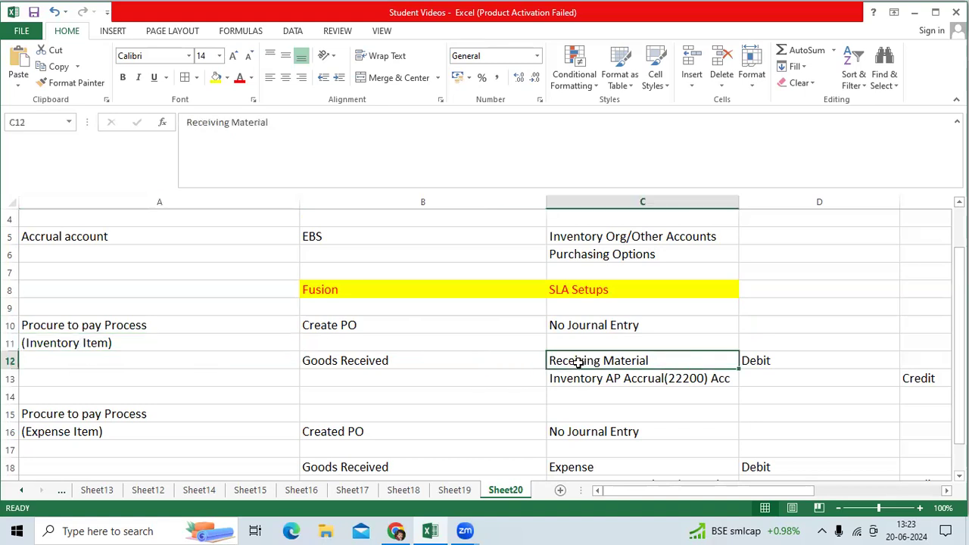
pyautogui.click(774, 359)
pyautogui.doubleClick(899, 199)
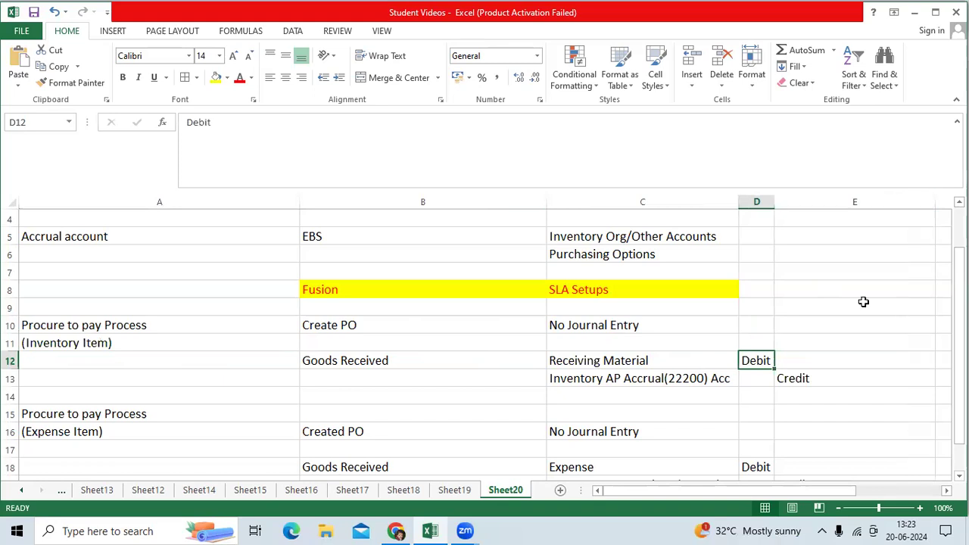
pyautogui.click(640, 385)
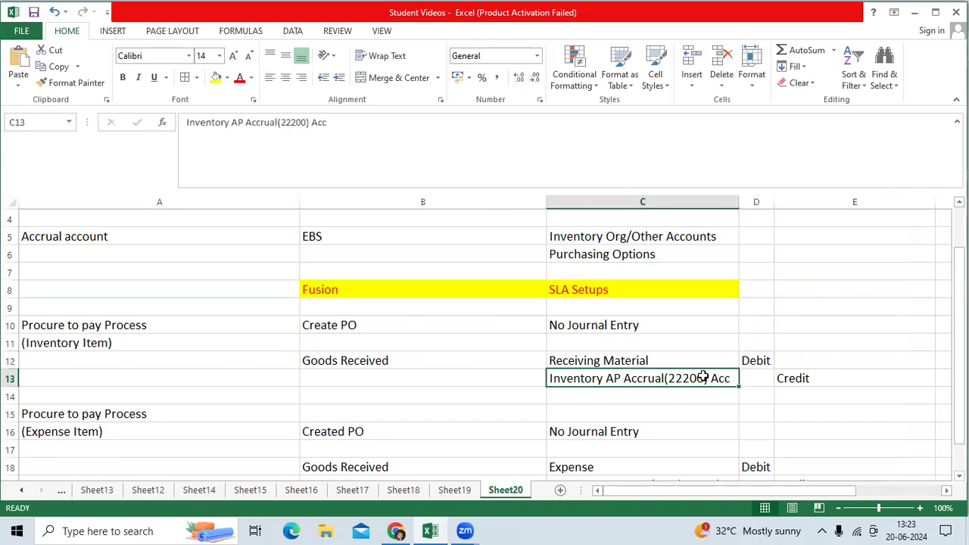
pyautogui.doubleClick(702, 376)
pyautogui.moveTo(686, 377); pyautogui.dragTo(672, 379)
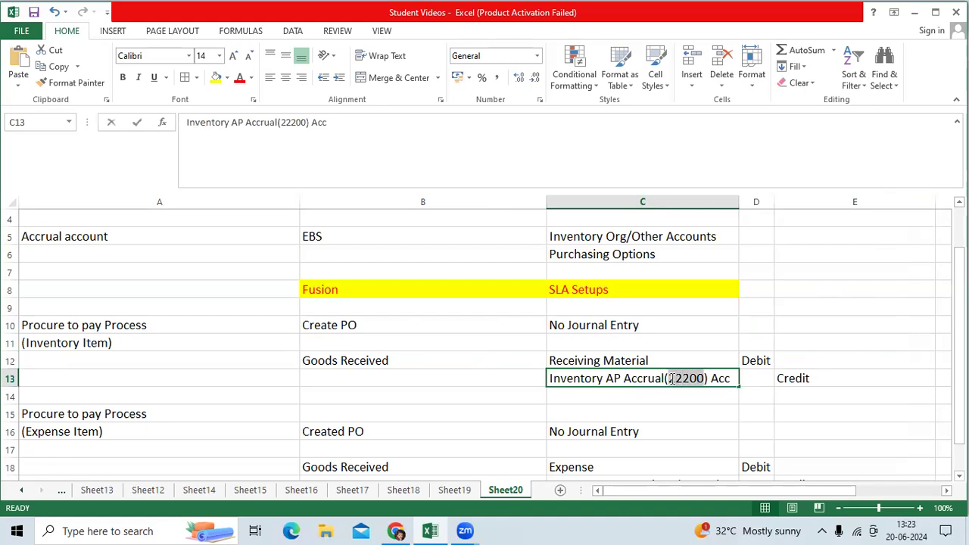
pyautogui.click(672, 379)
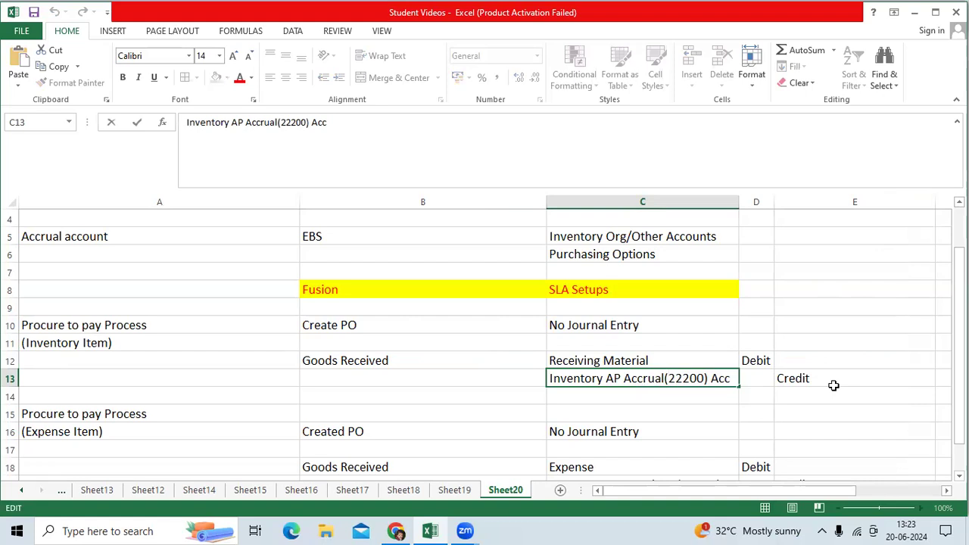
pyautogui.scroll(-1, 834, 385)
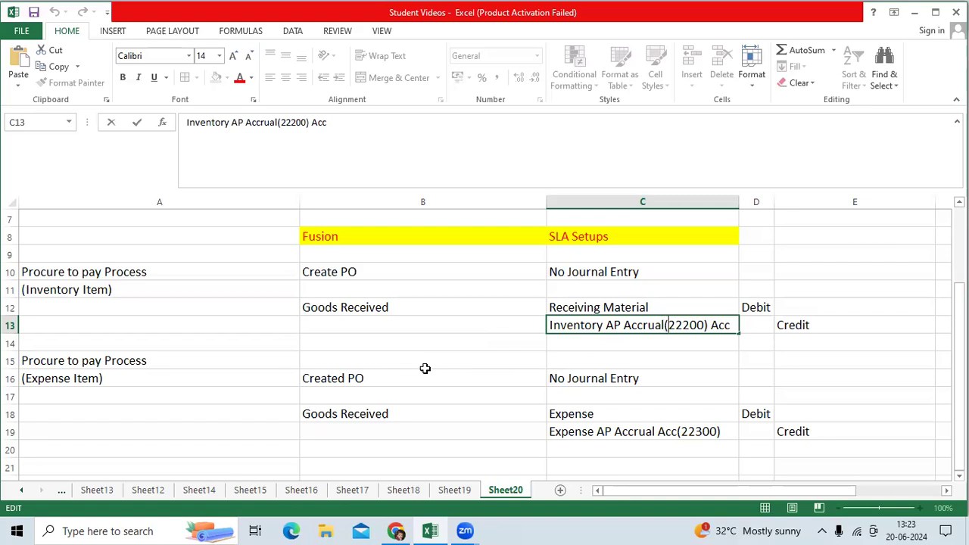
pyautogui.click(561, 346)
# Record row 14 as Created Invoice in AP, debiting the Inventory AP Accrual(22200) account
pyautogui.click(350, 344)
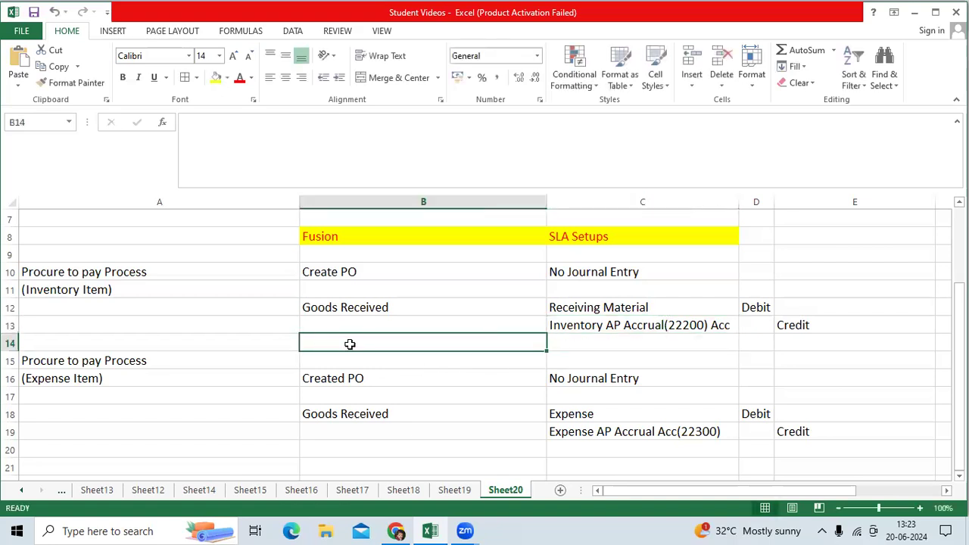
pyautogui.write('Created PO')
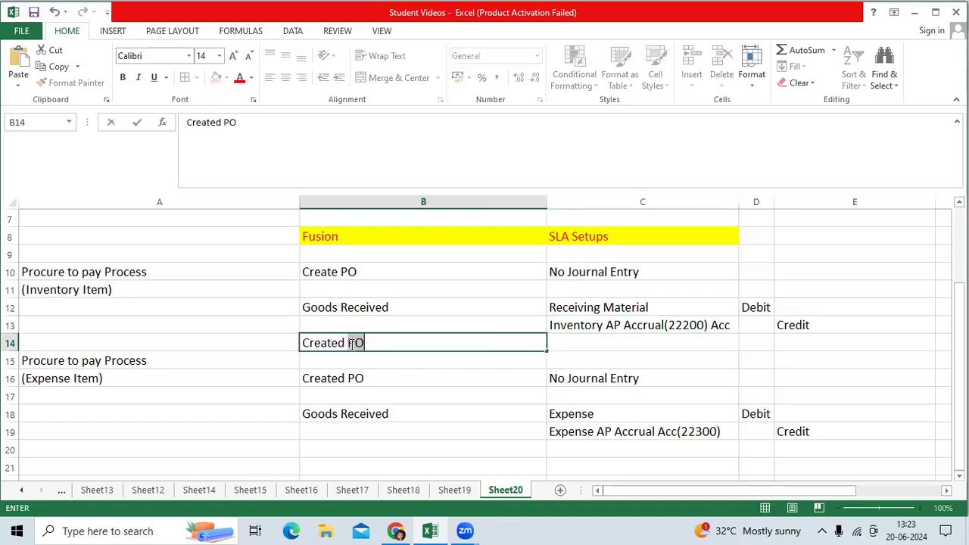
pyautogui.press('BackSpace')
pyautogui.press('BackSpace')
pyautogui.write('Invoice in AP')
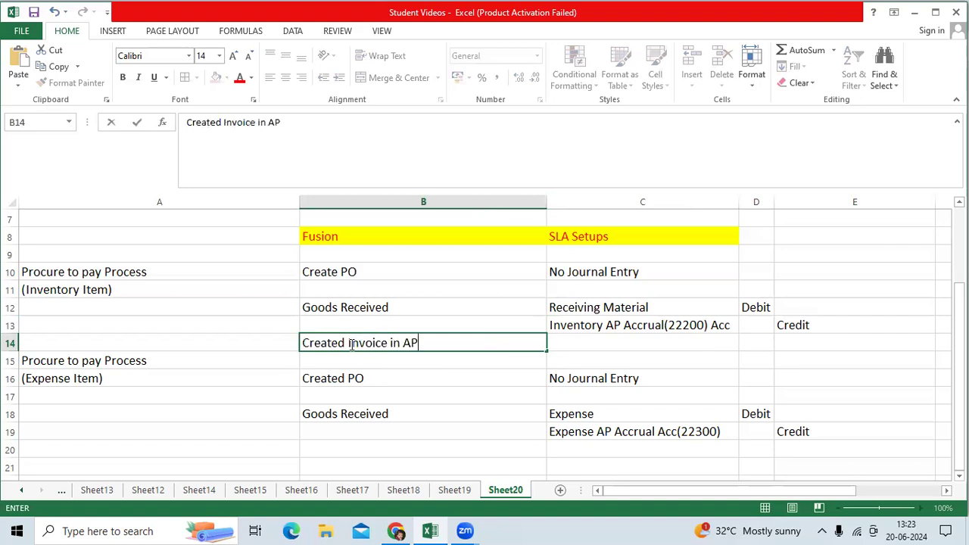
pyautogui.press('Tab')
pyautogui.write('Inv')
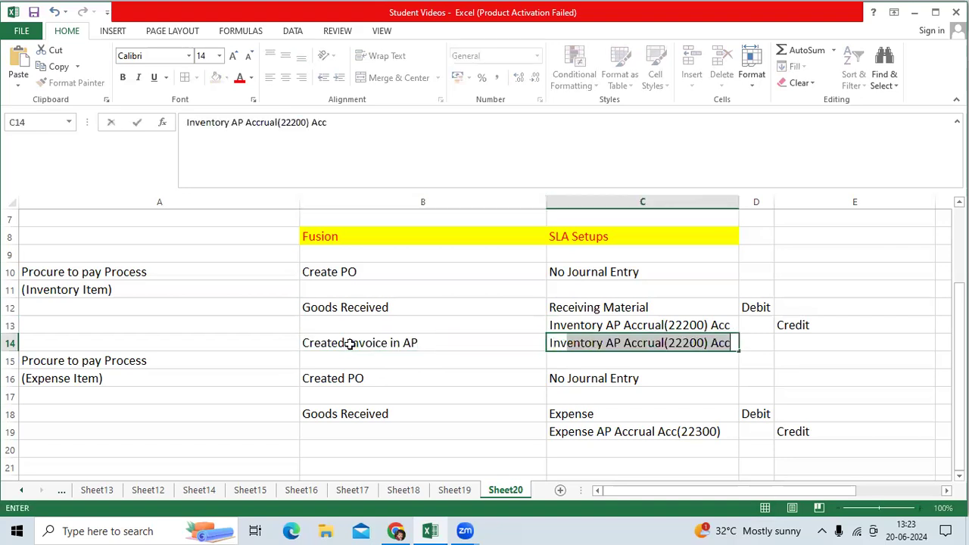
pyautogui.write('entory')
pyautogui.press('Tab')
pyautogui.write('Debit')
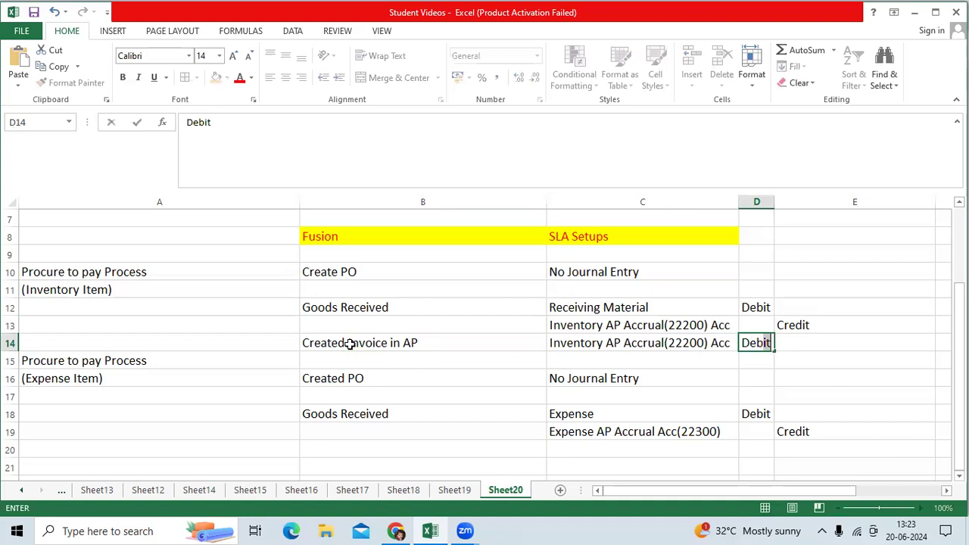
pyautogui.press('Return')
# Add Vendor Liability with Credit in column E as the line below the invoice debit
pyautogui.write('Vend')
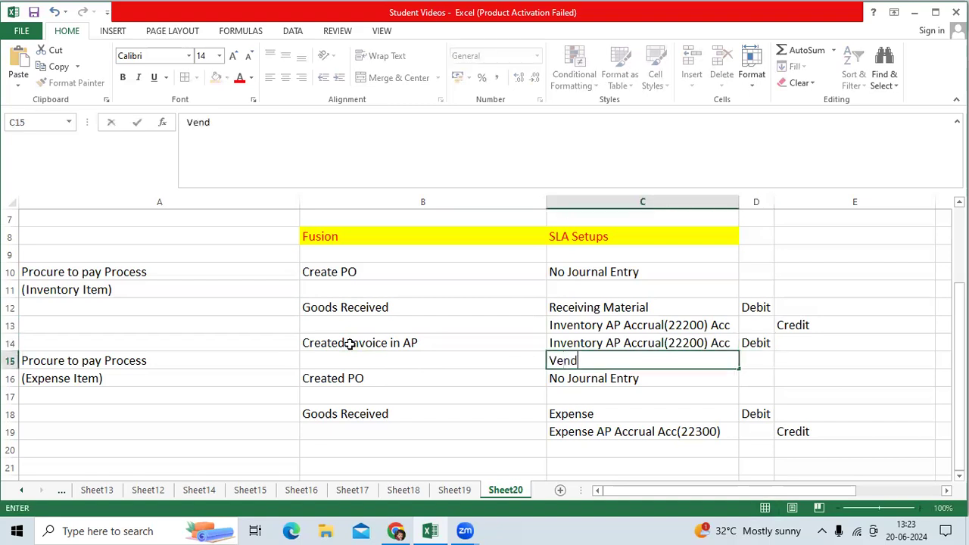
pyautogui.write('or Liabili')
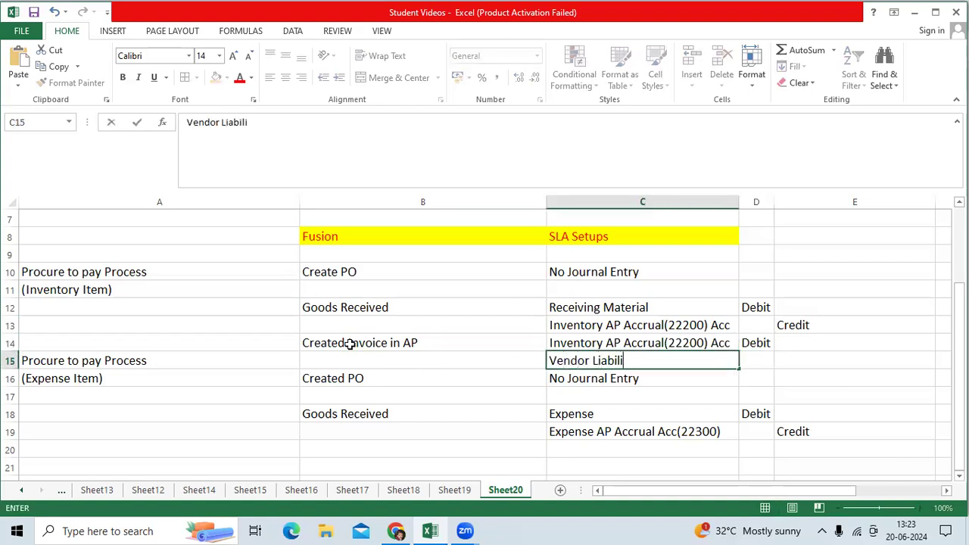
pyautogui.write('ty')
pyautogui.press('Tab')
pyautogui.press('Tab')
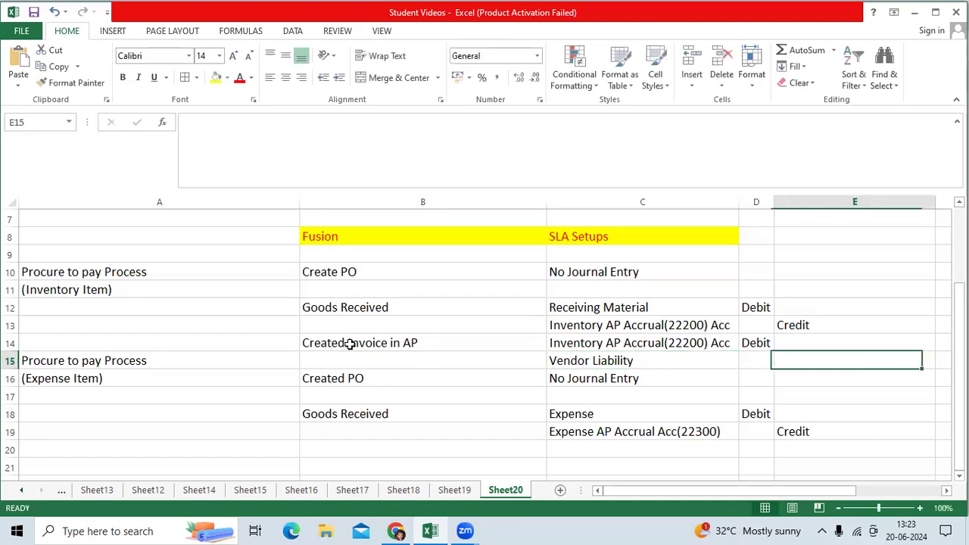
pyautogui.write('Credit')
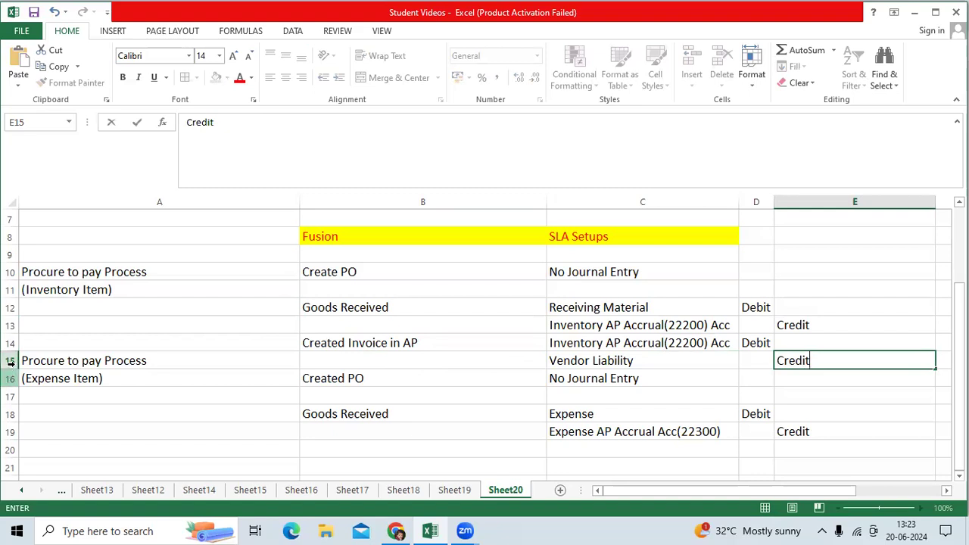
pyautogui.click(11, 361)
# Insert a blank row at row 15 and make the first Inventory AP Accrual(22200) entry red
pyautogui.rightClick(11, 361)
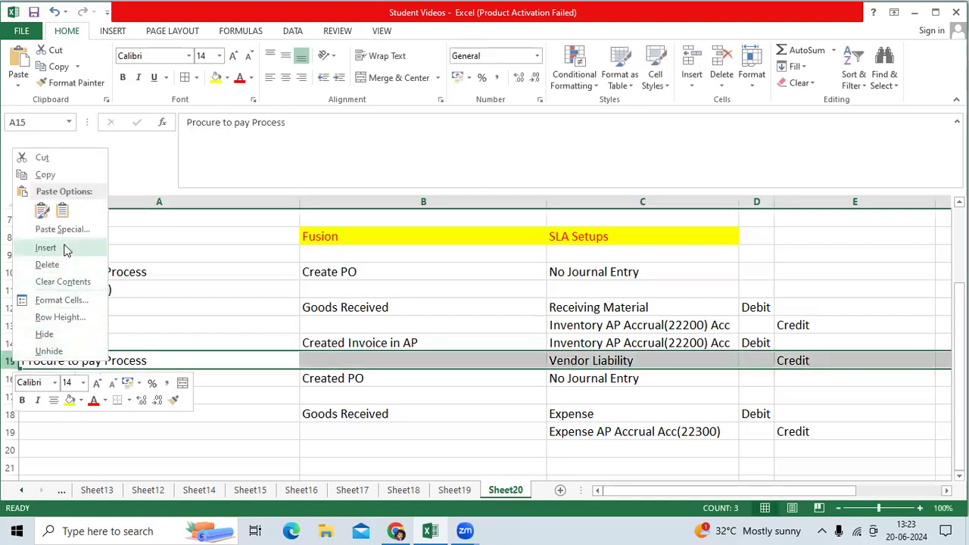
pyautogui.click(65, 250)
pyautogui.click(621, 321)
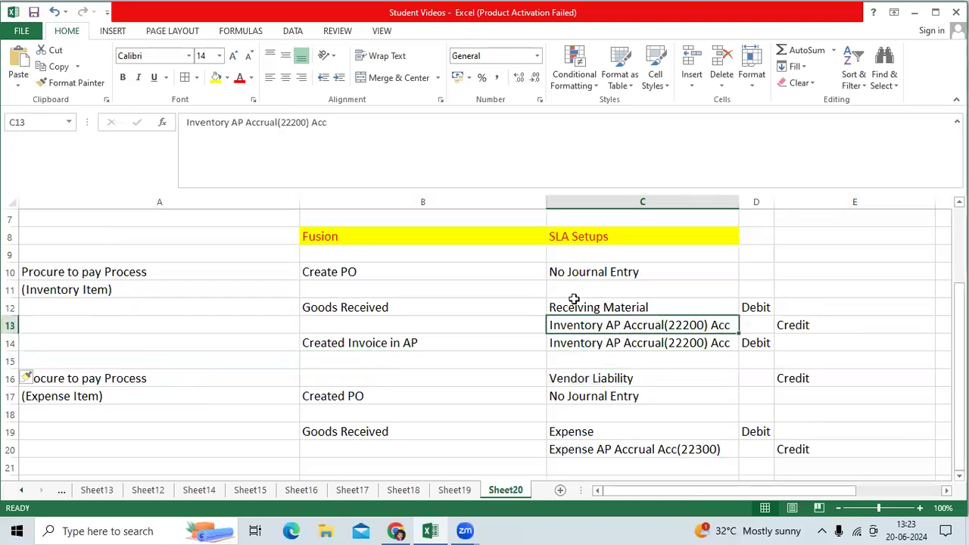
pyautogui.click(239, 77)
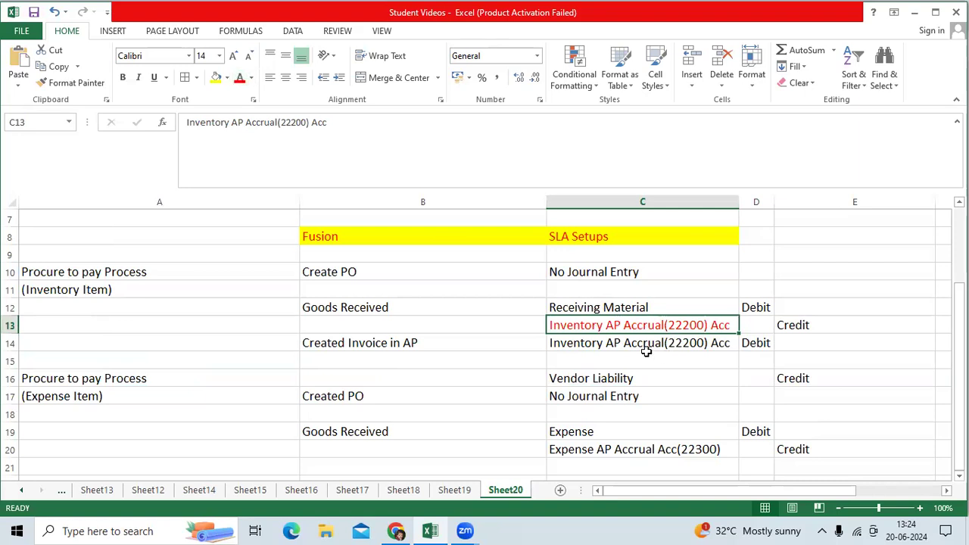
# Move Vendor Liability up into row 15 and make the second Inventory AP Accrual(22200) entry red
pyautogui.click(644, 347)
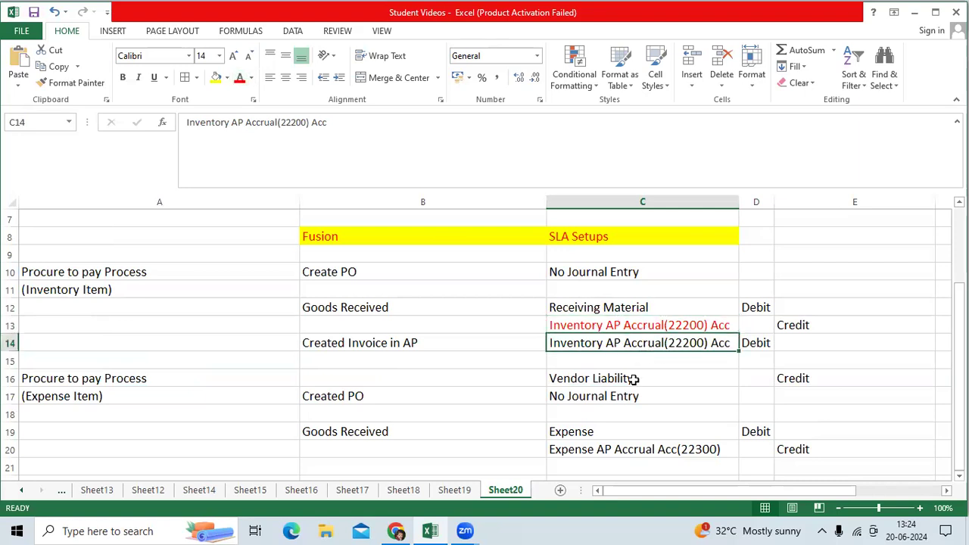
pyautogui.click(634, 376)
pyautogui.moveTo(646, 371); pyautogui.dragTo(658, 359)
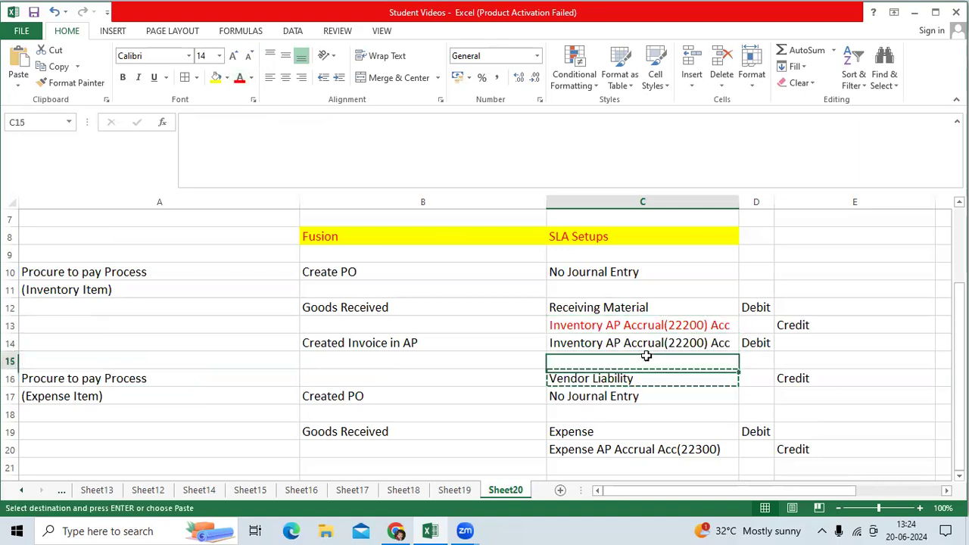
pyautogui.click(659, 343)
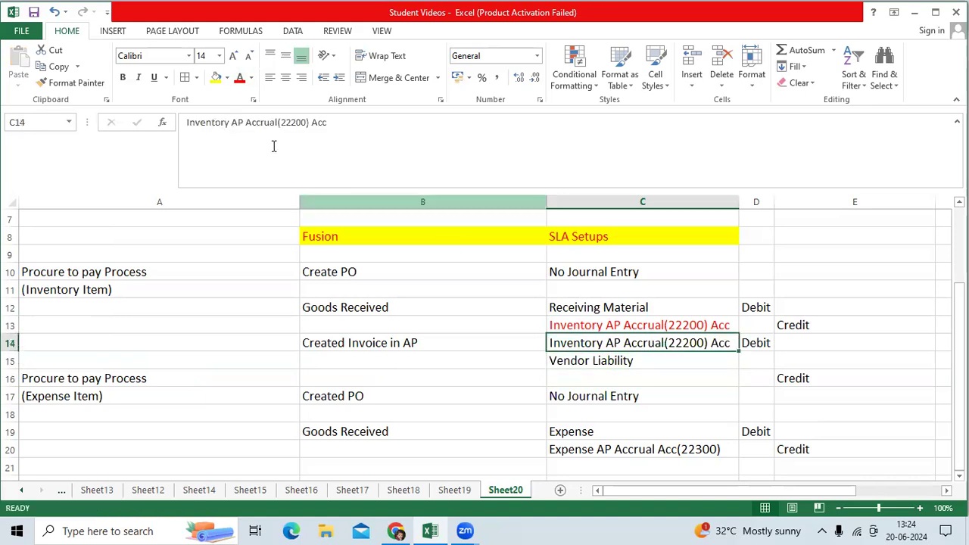
pyautogui.click(239, 78)
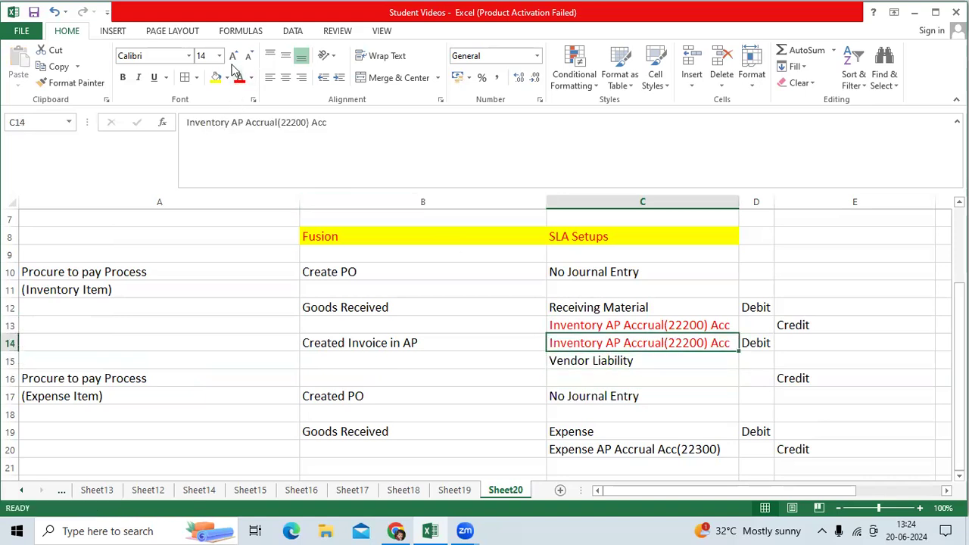
pyautogui.click(612, 361)
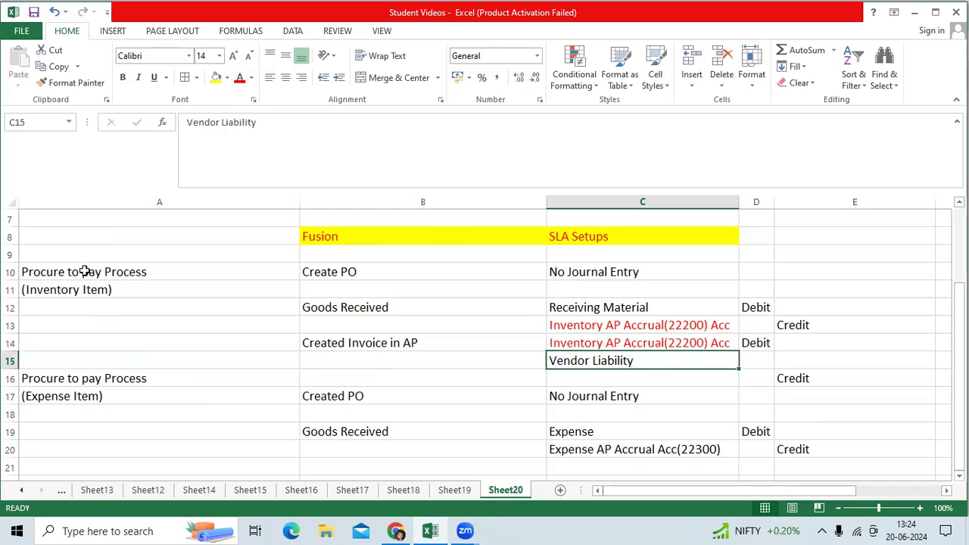
pyautogui.moveTo(83, 272); pyautogui.dragTo(858, 377)
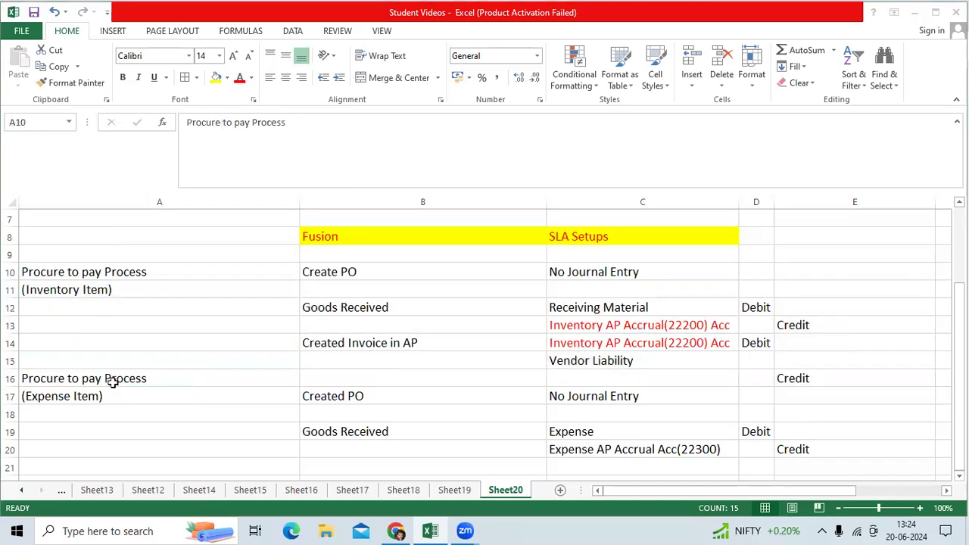
# Scroll down to the expense item's heading, its Created PO step and No Journal Entry note
pyautogui.scroll(-1, 112, 382)
pyautogui.click(124, 326)
pyautogui.click(122, 345)
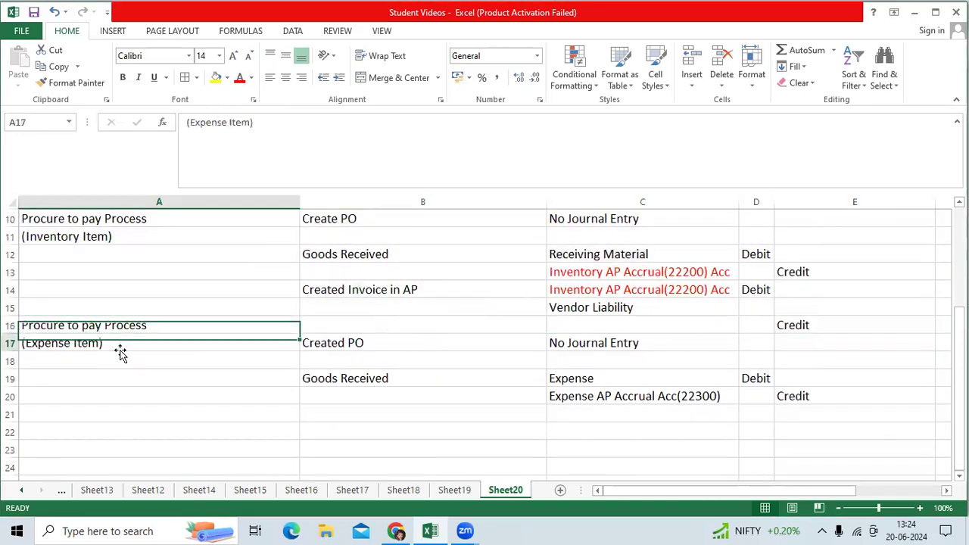
pyautogui.click(326, 344)
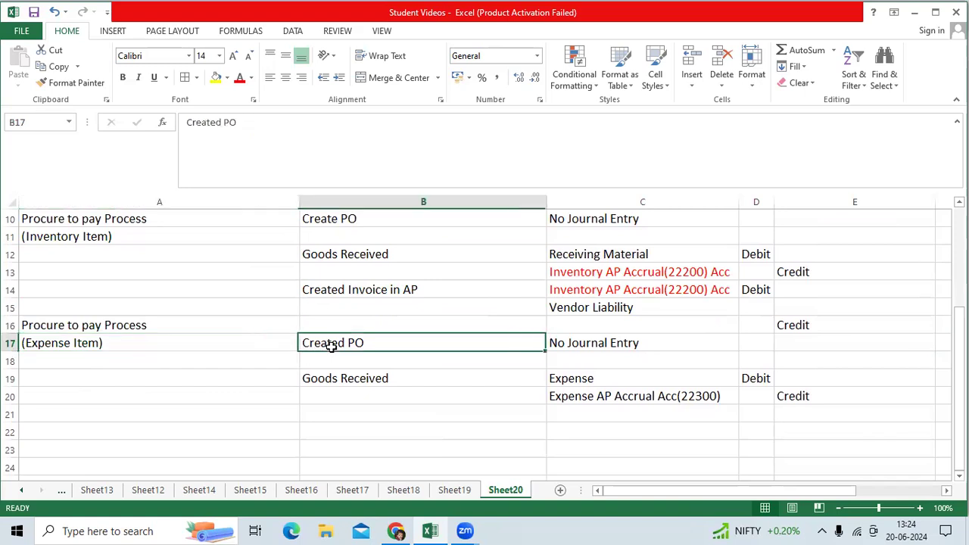
pyautogui.click(584, 346)
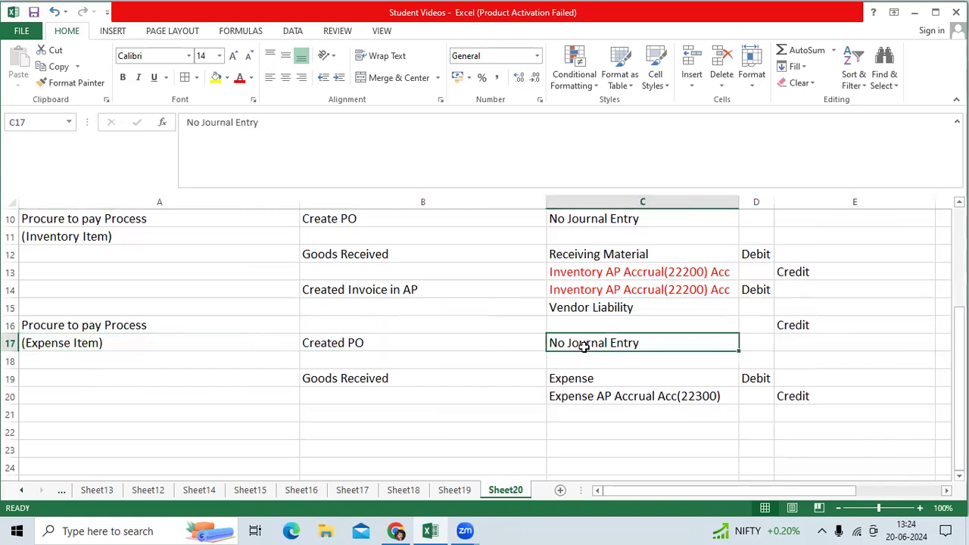
# Rename the expense receipt step Goods Received (at Receipt Accounting) and make Expense AP Accrual Acc(22300) red
pyautogui.click(379, 380)
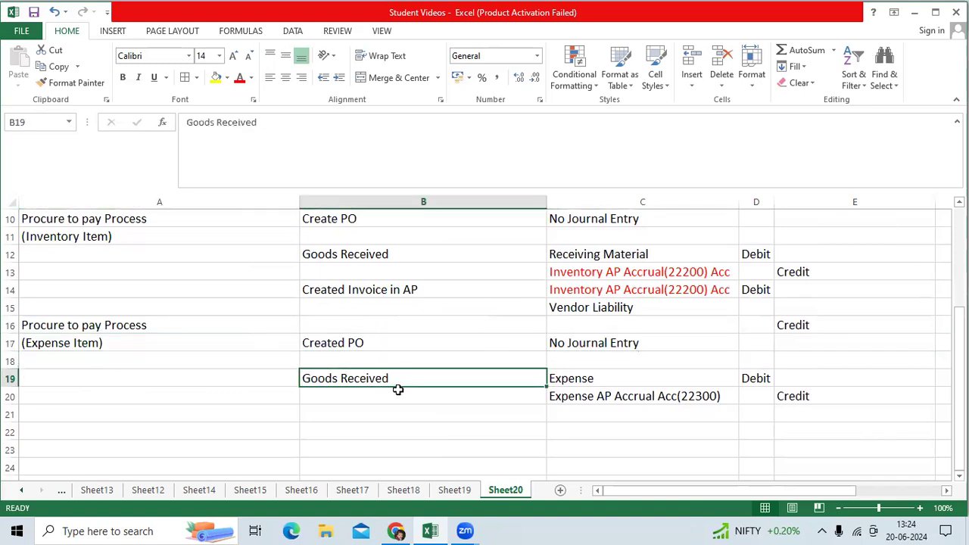
pyautogui.doubleClick(406, 378)
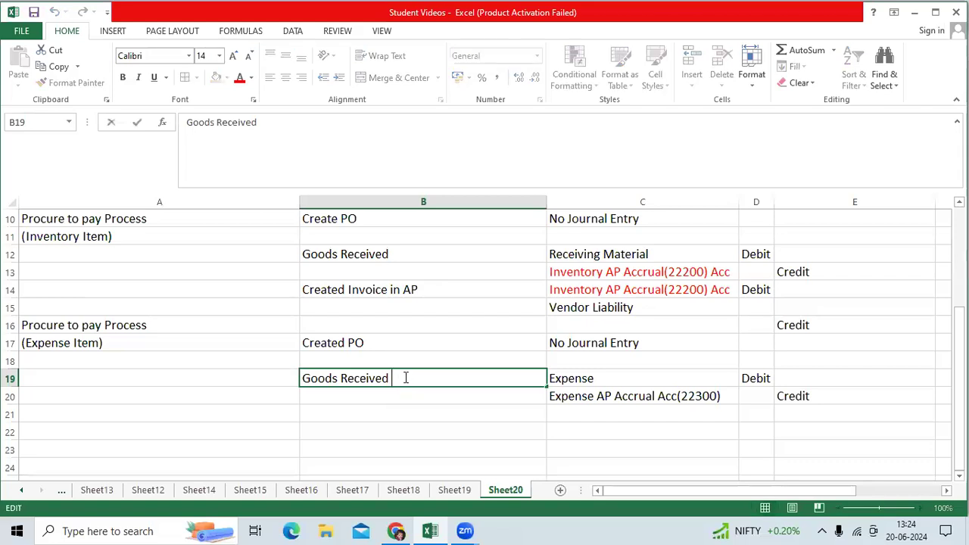
pyautogui.write('(a')
pyautogui.write('t Receipt ')
pyautogui.write('Accounti')
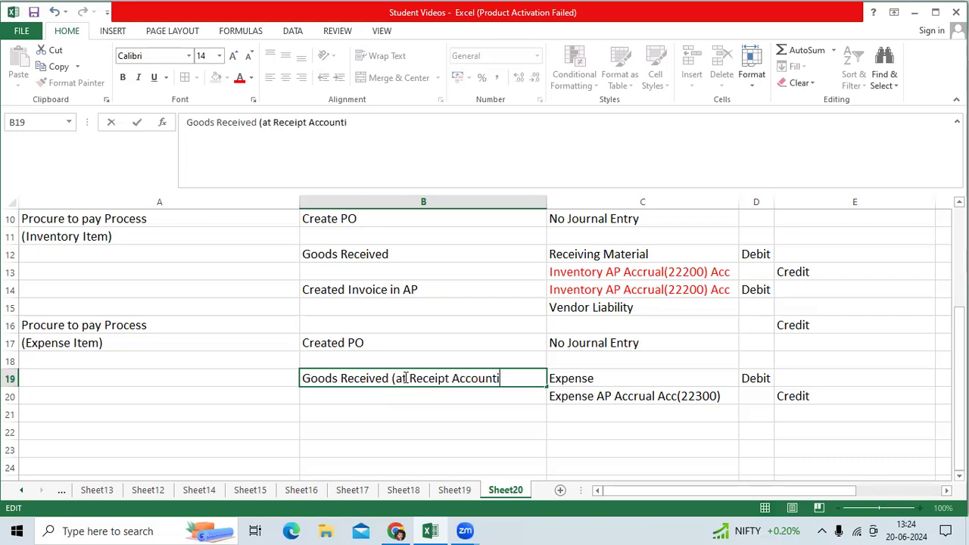
pyautogui.write('ng')
pyautogui.write(')')
pyautogui.press('Tab')
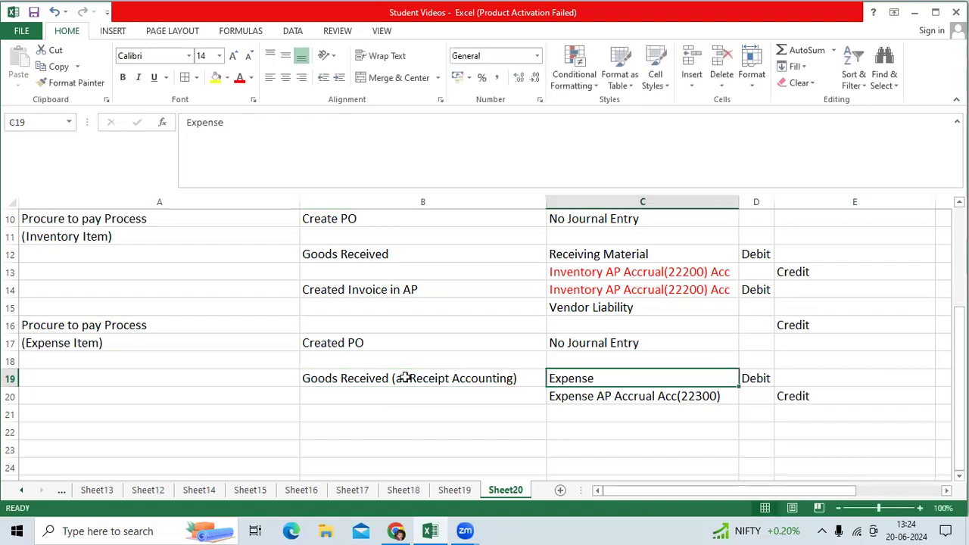
pyautogui.press('Tab')
pyautogui.click(615, 397)
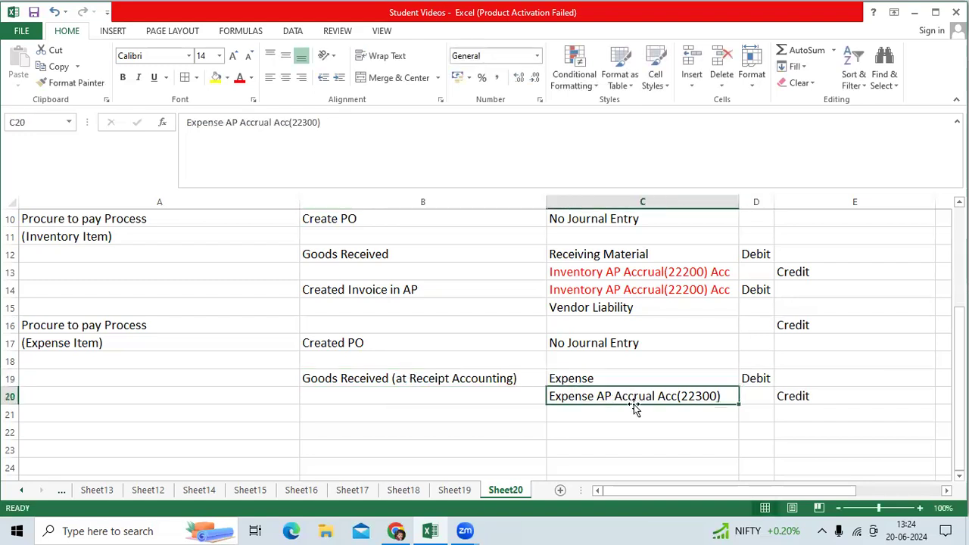
pyautogui.click(240, 77)
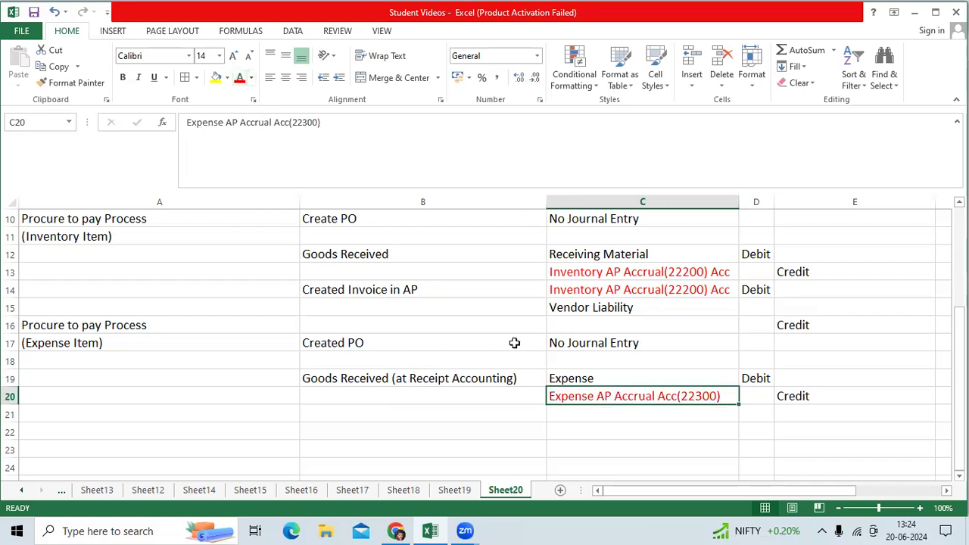
# Copy Created Invoice in AP into B22 and Expense AP Accrual Acc(22300) into C22
pyautogui.click(366, 292)
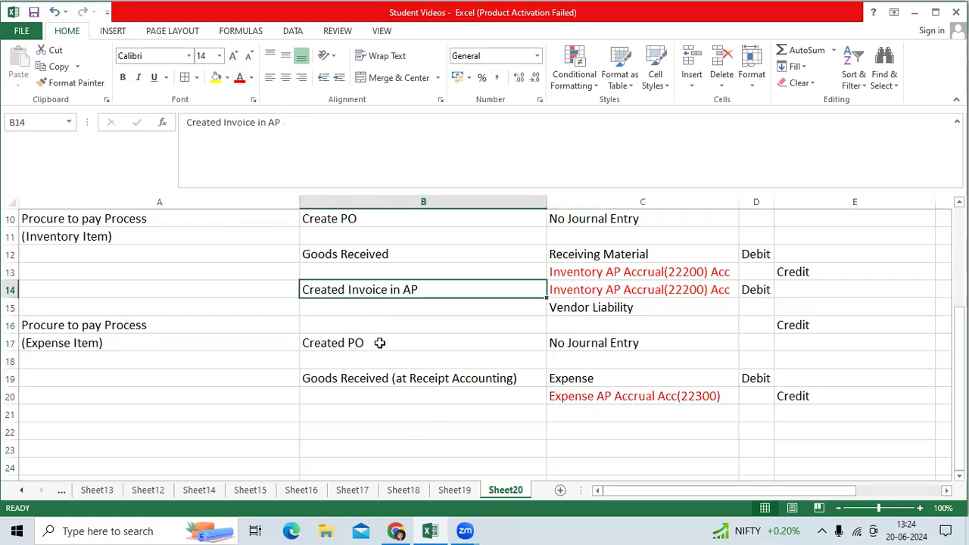
pyautogui.click(386, 437)
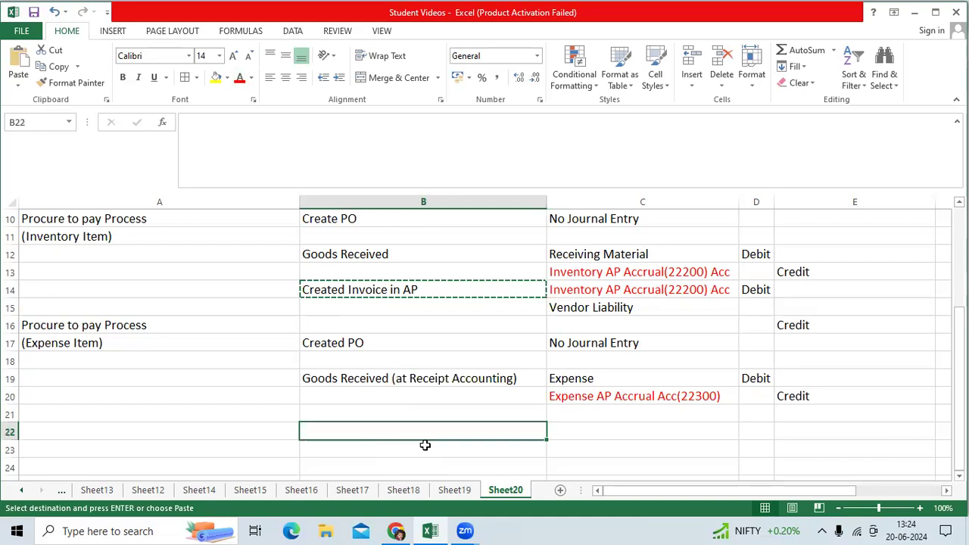
pyautogui.write('Created Invoice in AP')
pyautogui.click(634, 396)
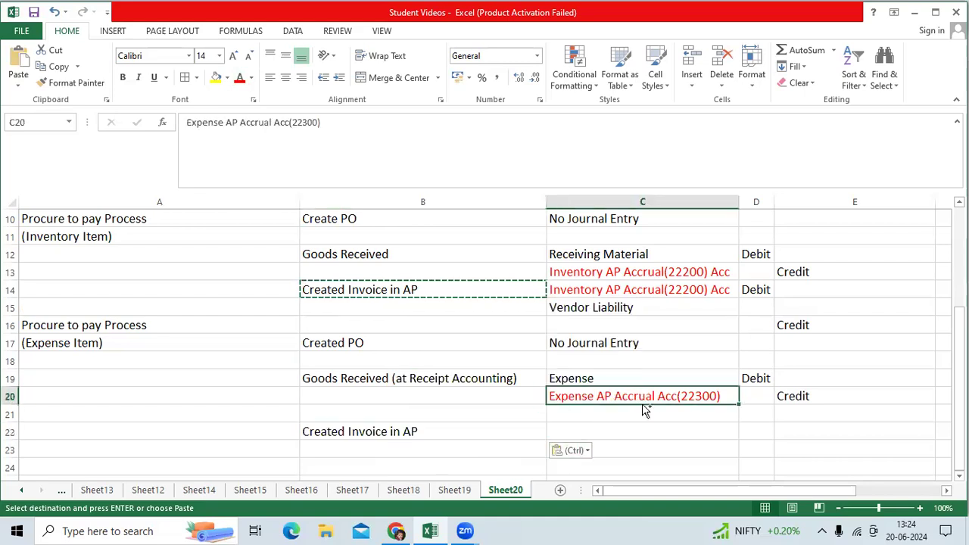
pyautogui.hotkey('ctrl', 'c')
pyautogui.click(598, 429)
pyautogui.hotkey('ctrl', 'v')
# Mark row 22 as debit and add Vendor Liability with Credit in row 23
pyautogui.press('Tab')
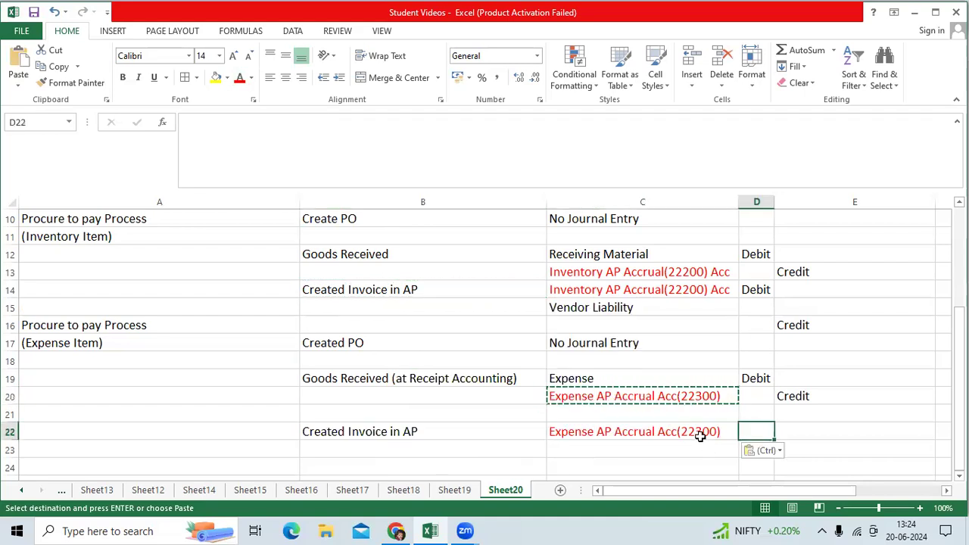
pyautogui.write('debit')
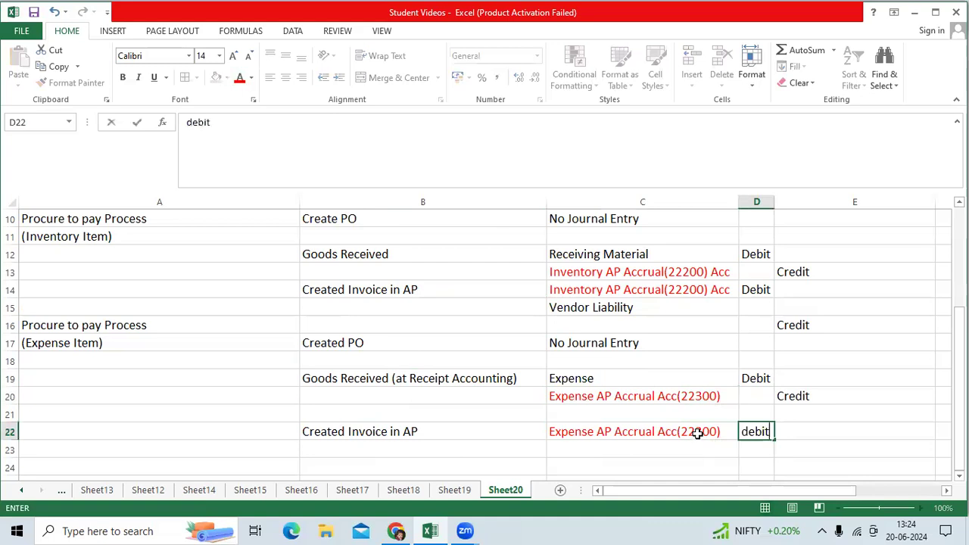
pyautogui.press('Return')
pyautogui.write('V')
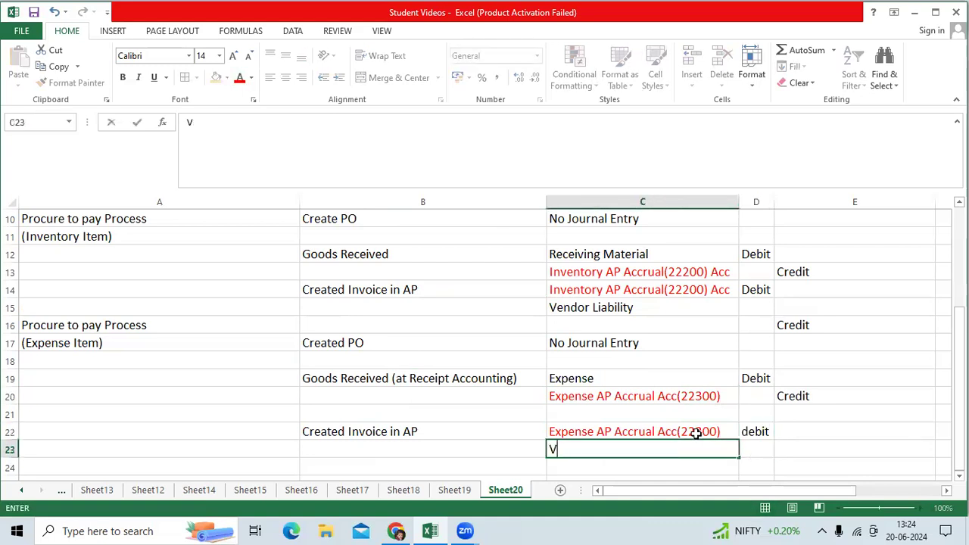
pyautogui.write('endor Li')
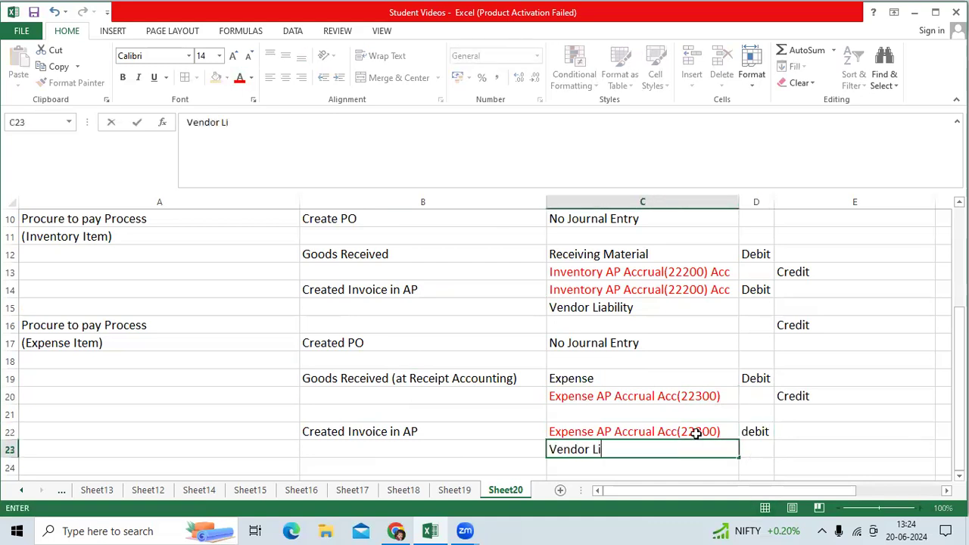
pyautogui.write('ability')
pyautogui.press('Tab')
pyautogui.press('Tab')
pyautogui.write('Cr')
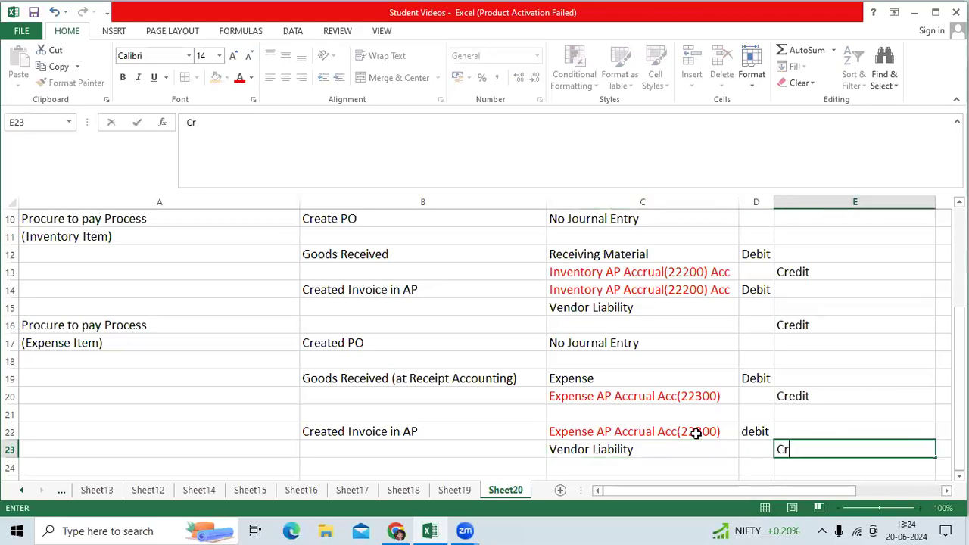
pyautogui.write('edit')
pyautogui.hotkey('ctrl', 'Return')
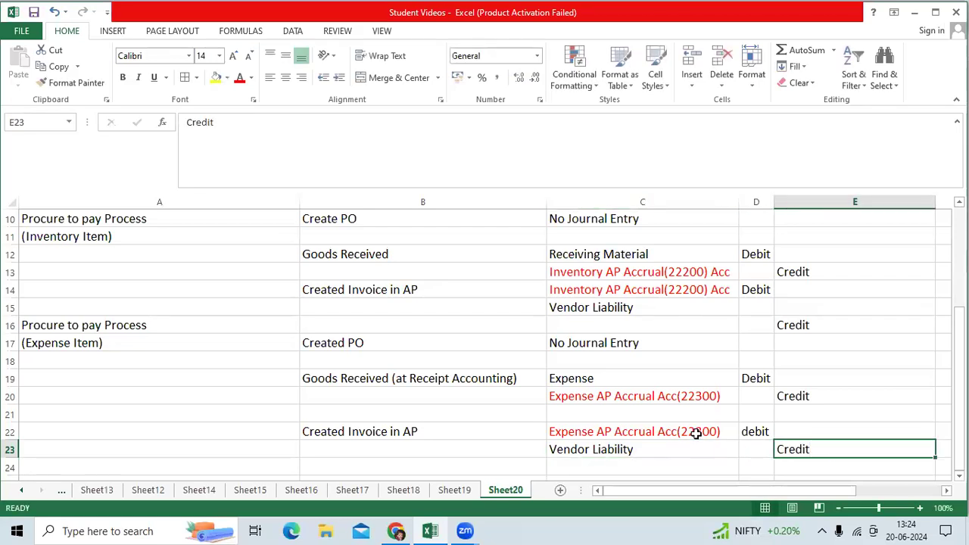